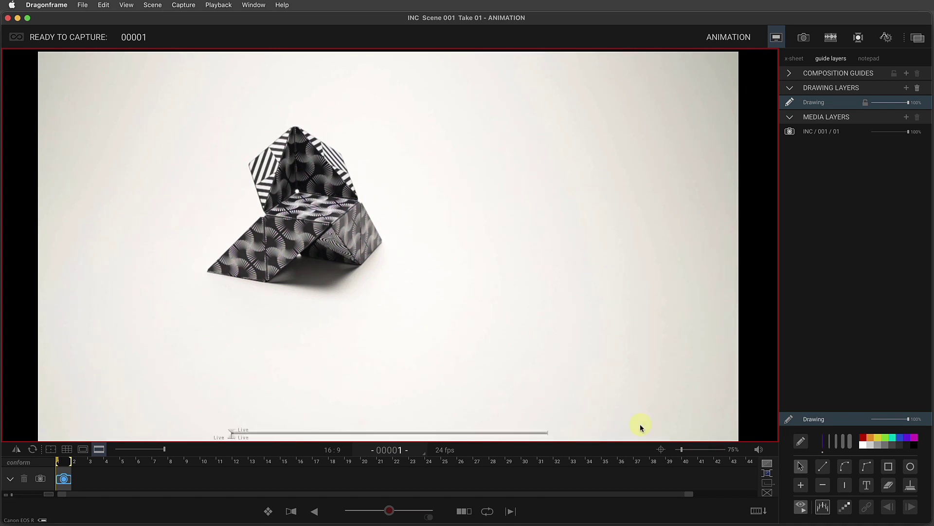
# Draw a Bezier curve from just right of the origami down to the lower right.
pyautogui.click(810, 103)
pyautogui.click(838, 475)
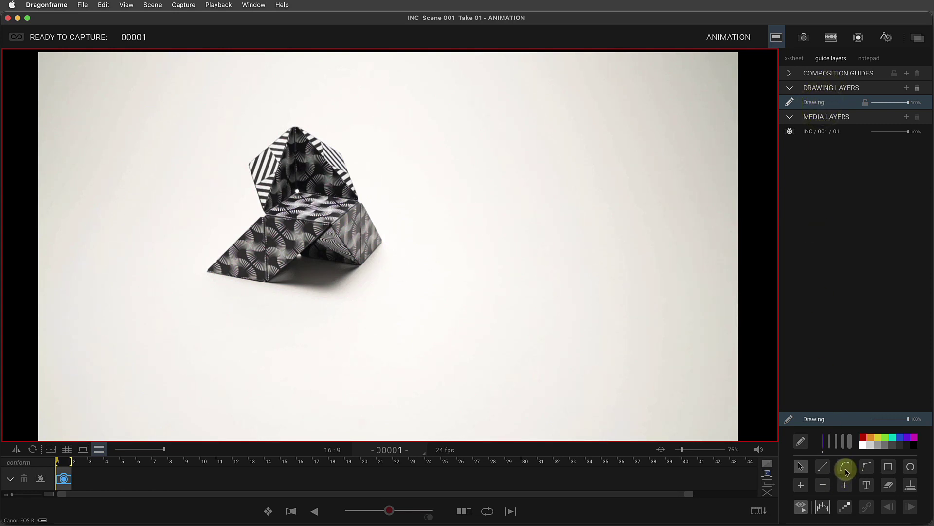
pyautogui.click(845, 468)
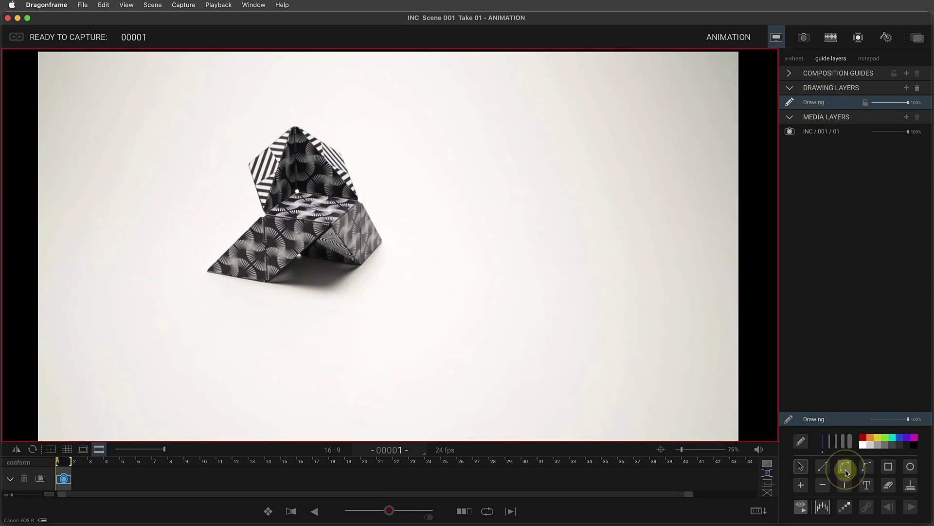
pyautogui.click(385, 151)
pyautogui.click(647, 313)
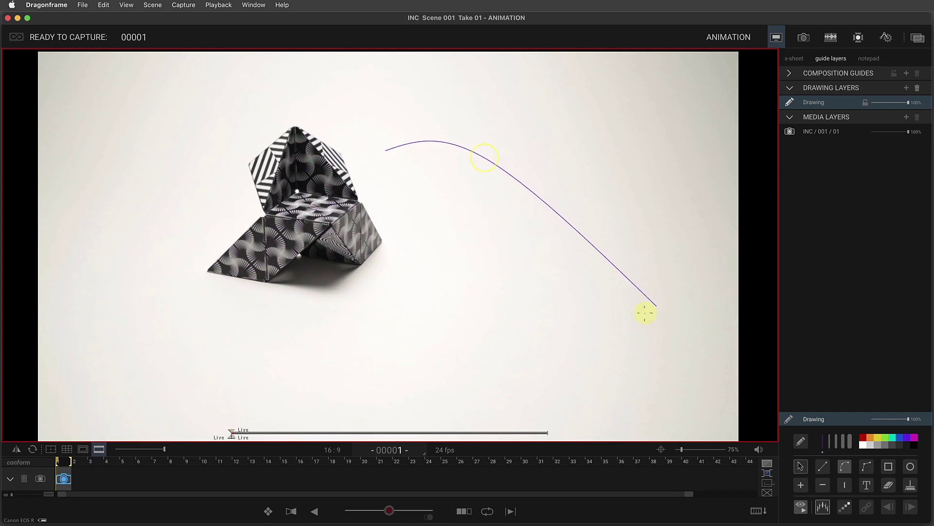
pyautogui.click(646, 314)
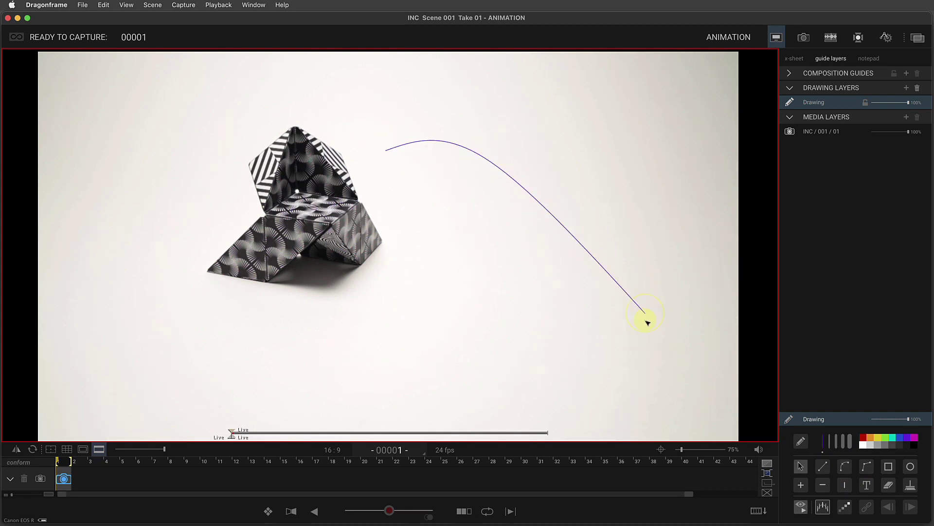
# Move the curve toward the origami, stretch it wider, and bend it into a convex arc.
pyautogui.moveTo(623, 286)
pyautogui.mouseDown()
pyautogui.moveTo(599, 270)
pyautogui.moveTo(554, 263)
pyautogui.mouseUp()
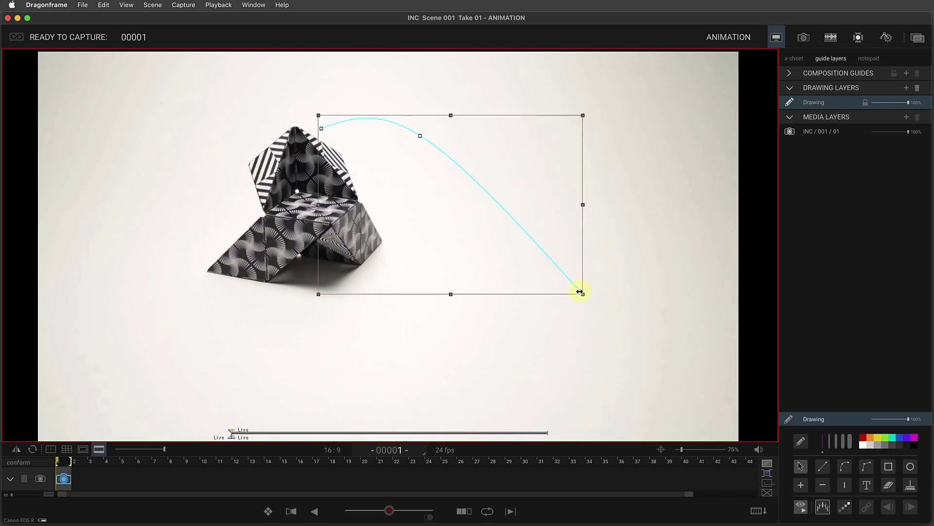
pyautogui.moveTo(580, 292); pyautogui.dragTo(697, 290)
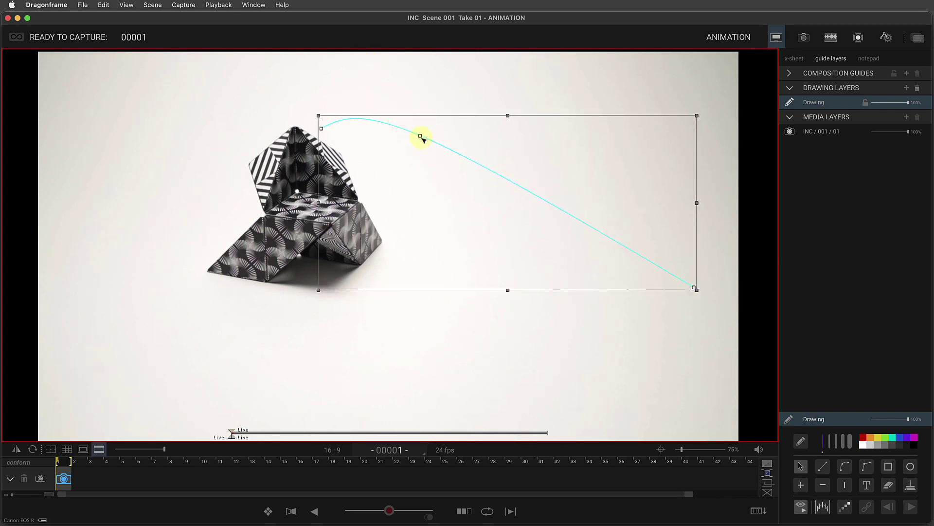
pyautogui.moveTo(420, 136); pyautogui.dragTo(556, 160)
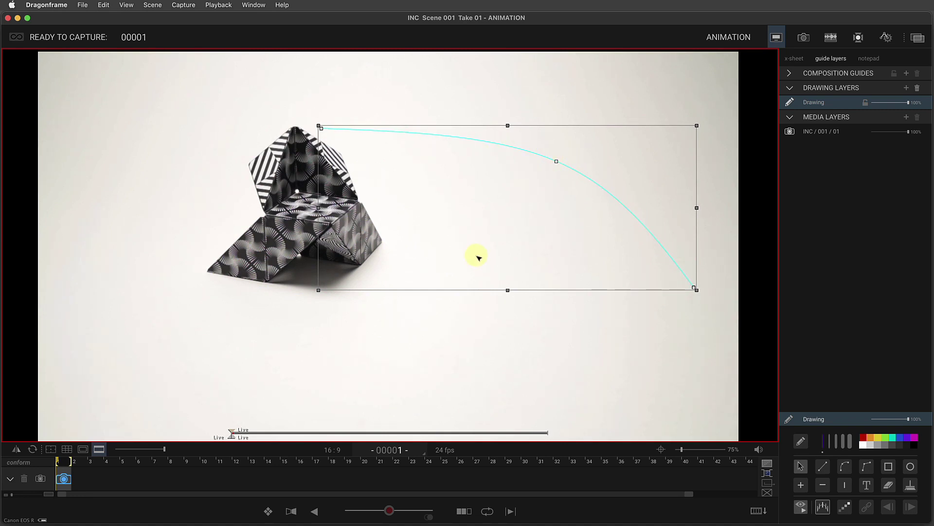
# Give the arc 20 increments, easing out toward its end and easing in at its start.
pyautogui.click(824, 508)
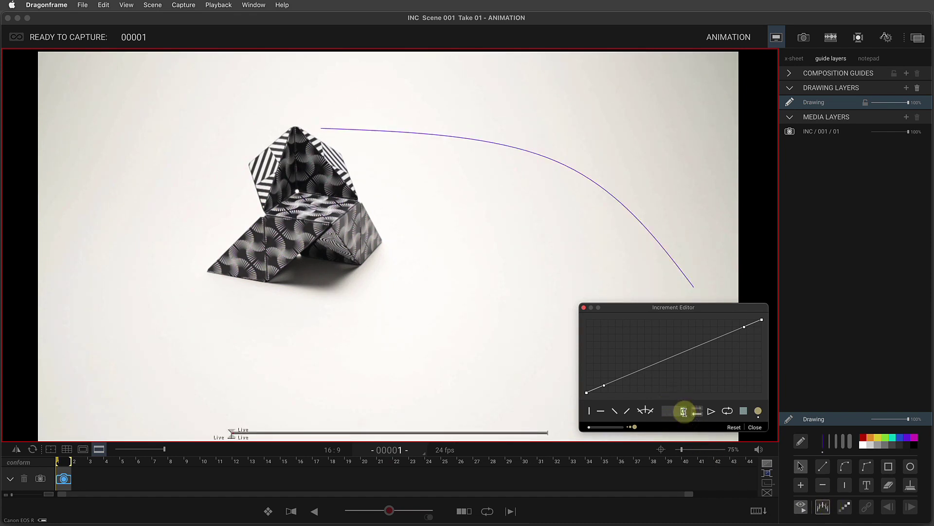
pyautogui.click(685, 411)
pyautogui.write('20')
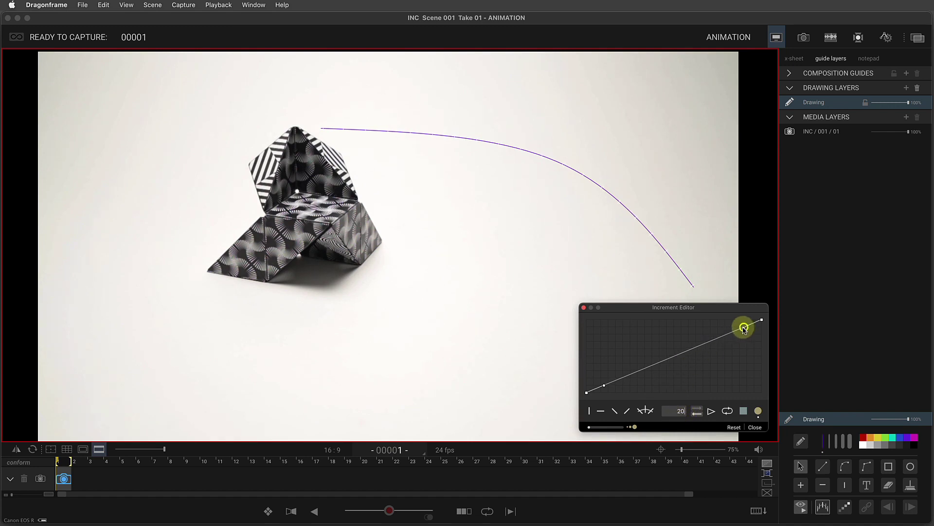
pyautogui.moveTo(744, 329); pyautogui.dragTo(723, 322)
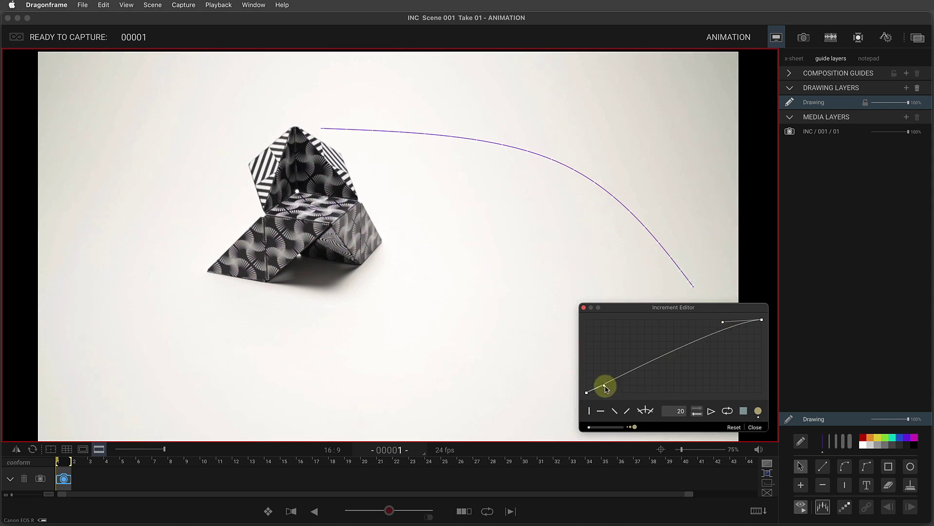
pyautogui.moveTo(605, 387); pyautogui.dragTo(632, 393)
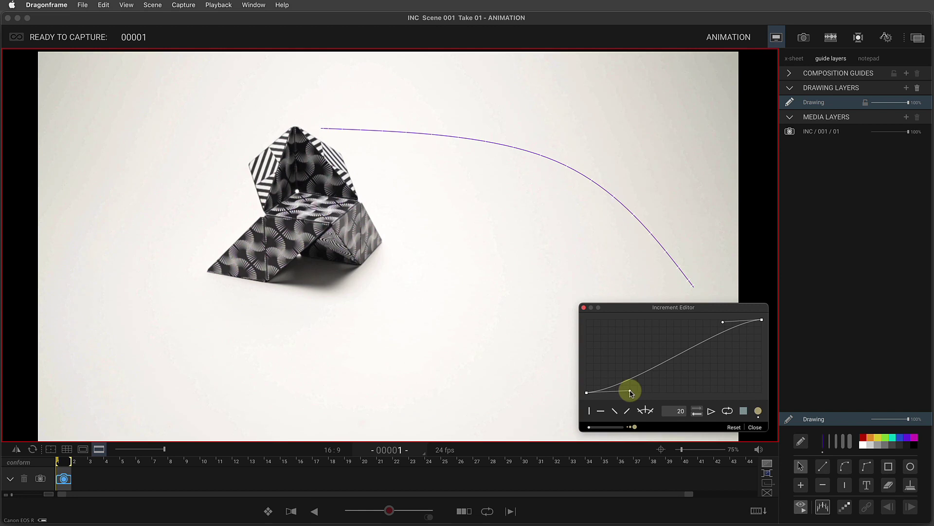
# Make the arc dark blue, deselect it, and close the Increment Editor.
pyautogui.click(686, 286)
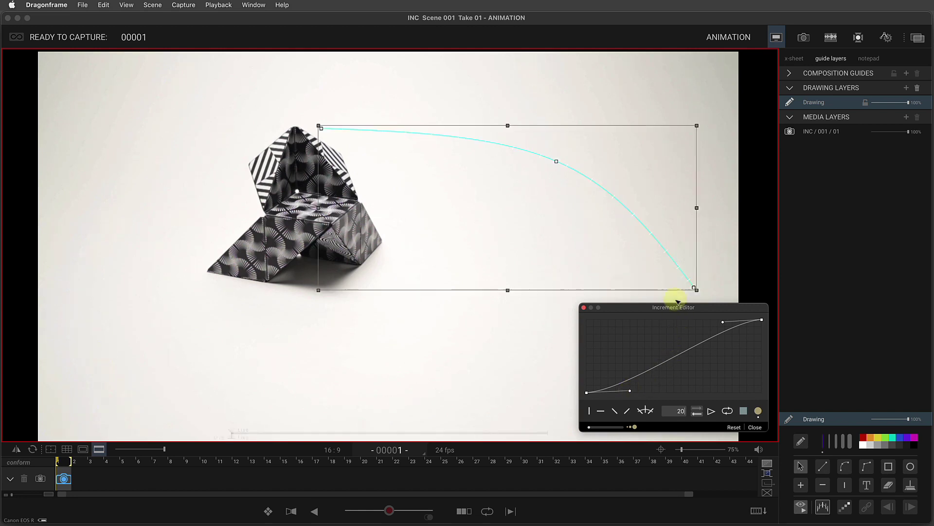
pyautogui.click(594, 184)
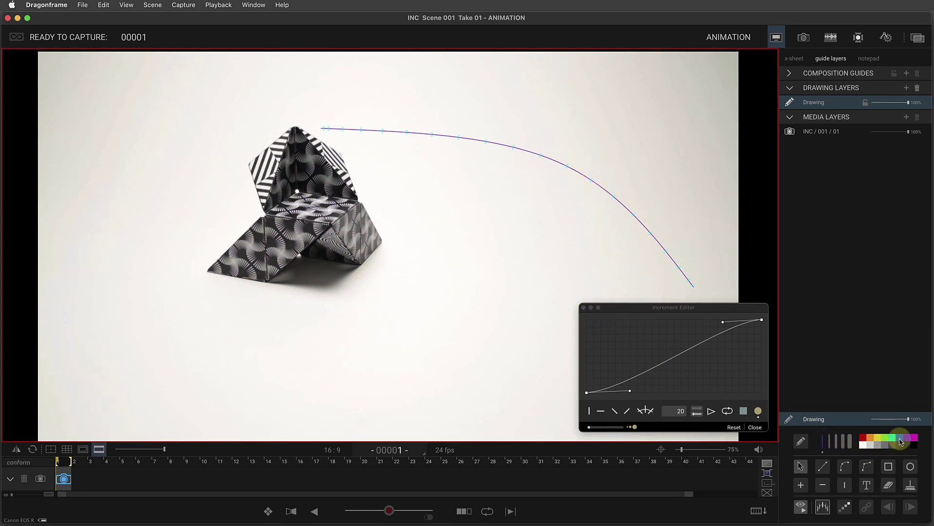
pyautogui.press('super+a')
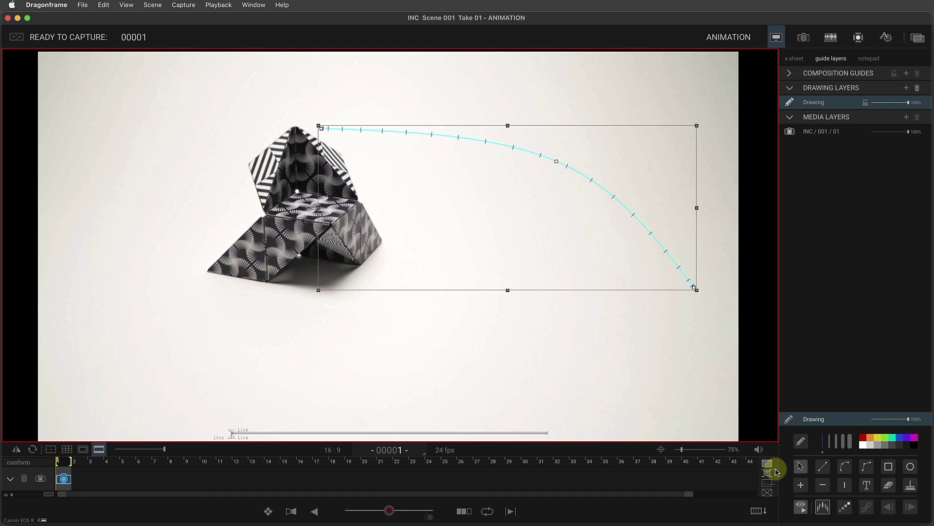
# Adjust the ease-out spacing and preview a dot travelling along the eased ticks.
pyautogui.click(823, 507)
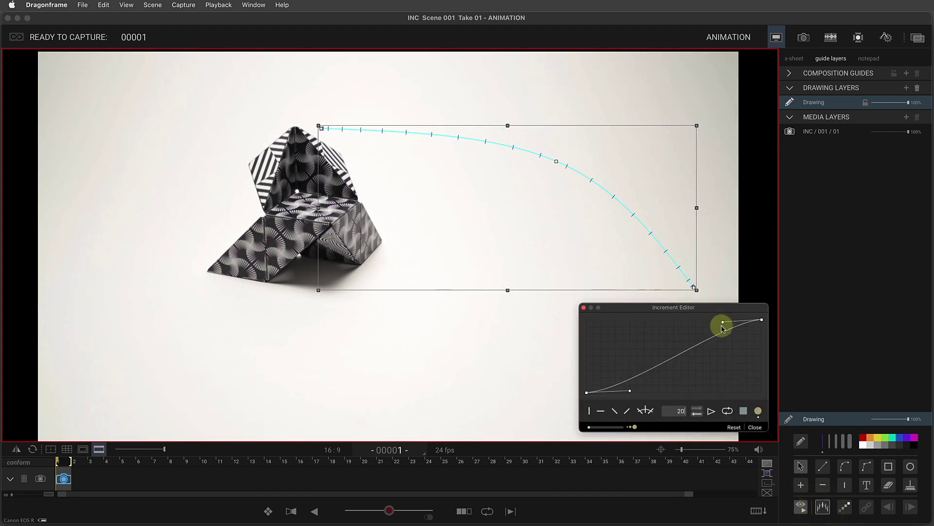
pyautogui.moveTo(724, 324)
pyautogui.mouseDown()
pyautogui.moveTo(716, 316)
pyautogui.moveTo(727, 332)
pyautogui.moveTo(707, 319)
pyautogui.mouseUp()
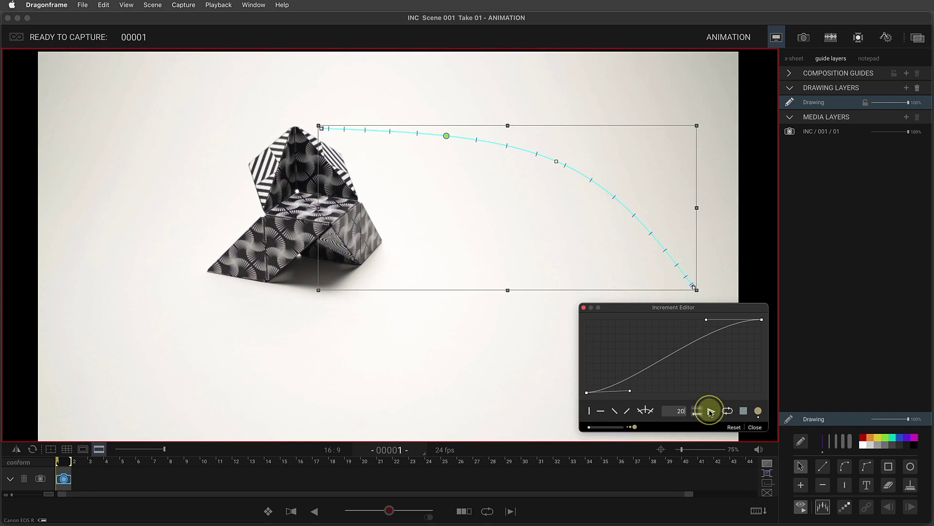
pyautogui.click(603, 428)
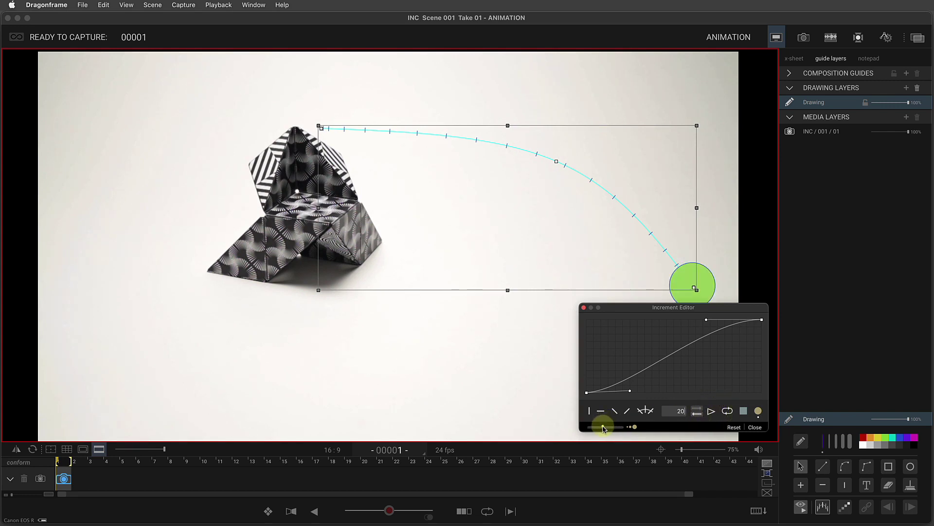
pyautogui.click(711, 411)
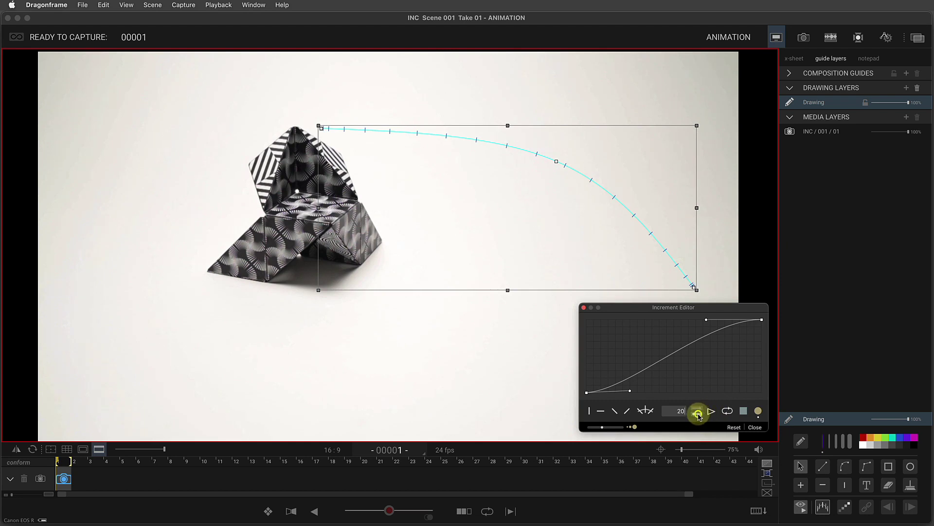
pyautogui.click(698, 411)
pyautogui.click(711, 412)
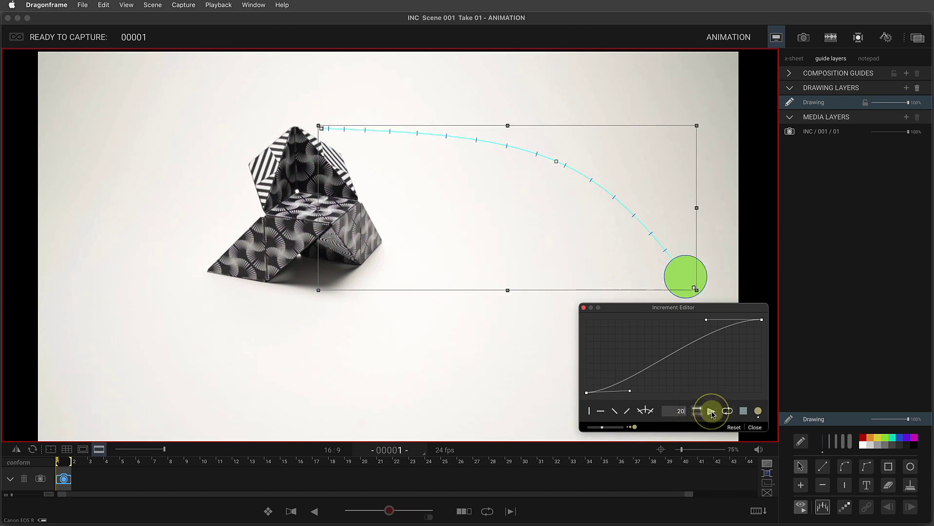
# Switch the preview marker to a square, replay it, and slow the playback speed.
pyautogui.click(742, 412)
pyautogui.click(712, 411)
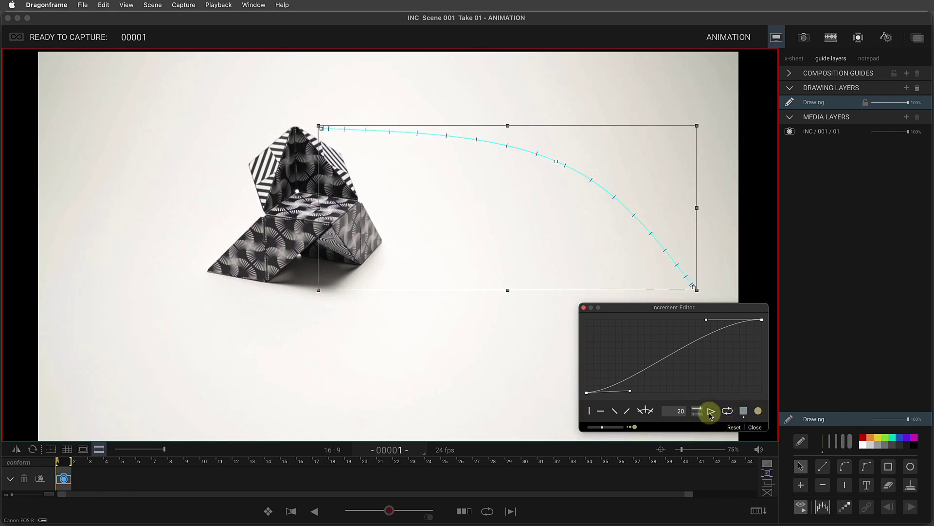
pyautogui.click(712, 412)
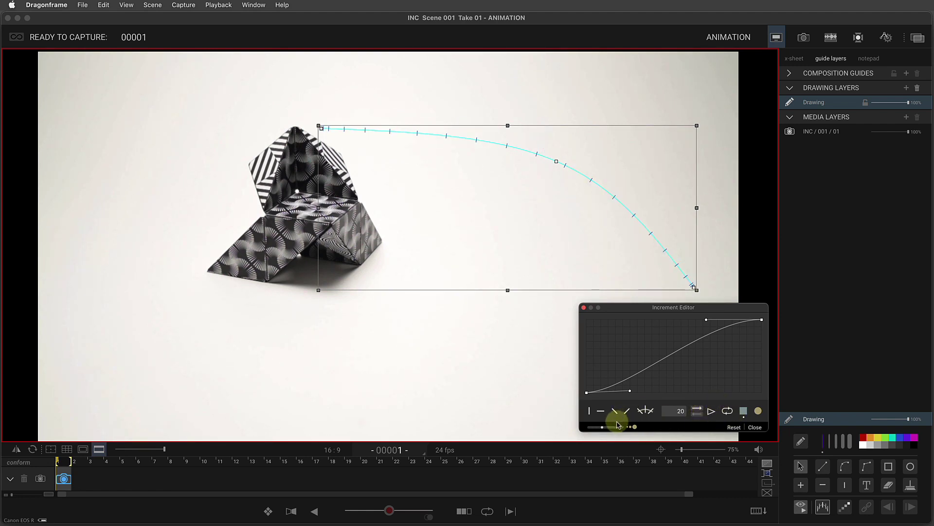
pyautogui.moveTo(602, 428); pyautogui.dragTo(591, 429)
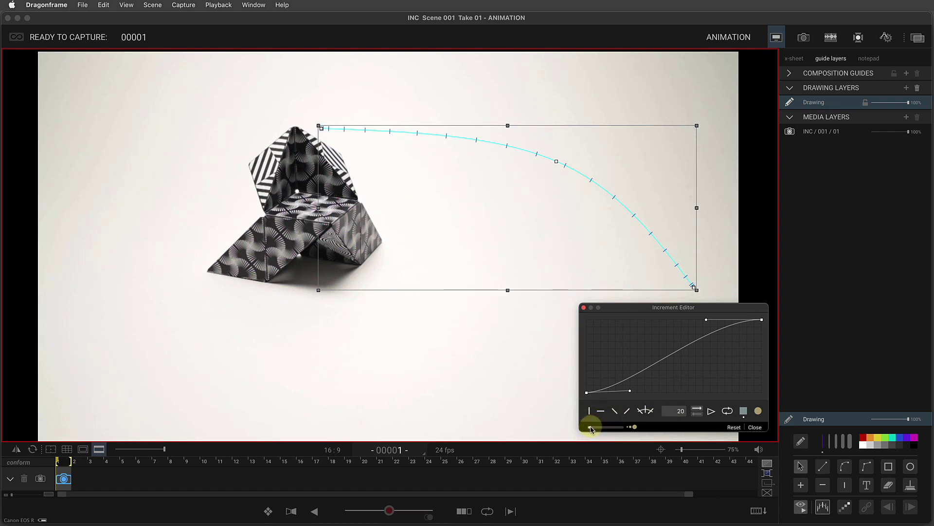
# Close the Increment Editor, enable tick animation, and link the marker to timeline frames from frame 1.
pyautogui.click(754, 427)
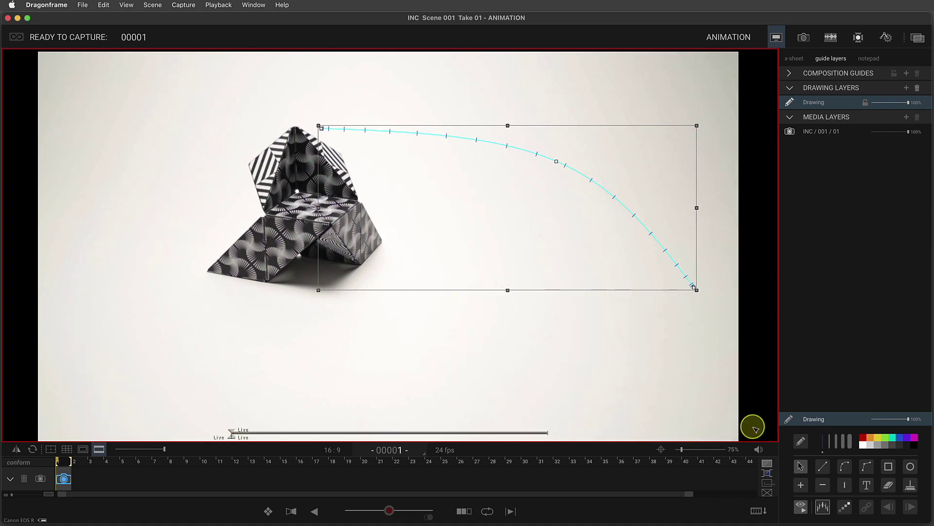
pyautogui.click(844, 508)
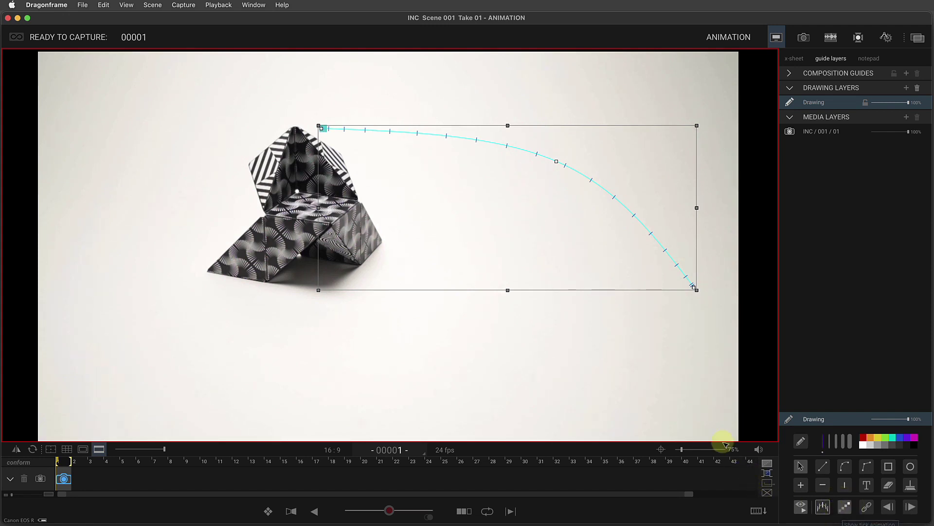
pyautogui.click(60, 475)
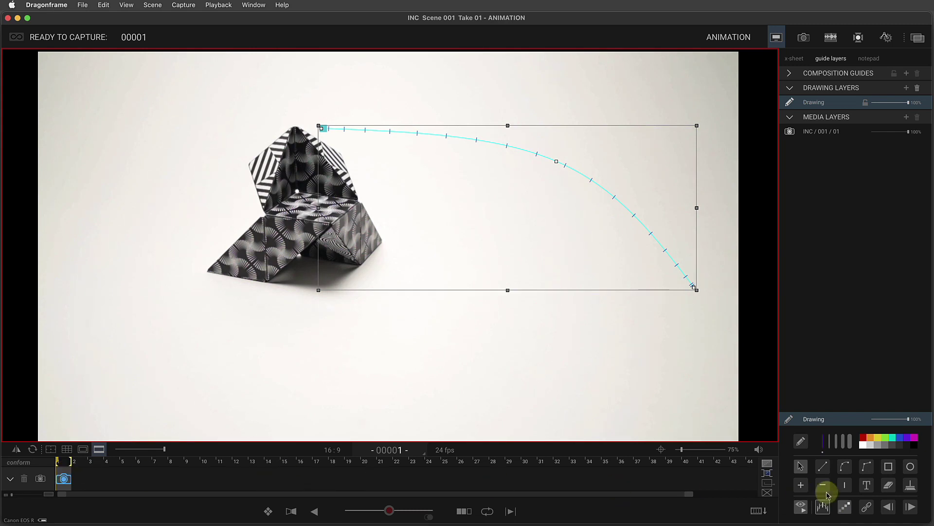
pyautogui.click(867, 508)
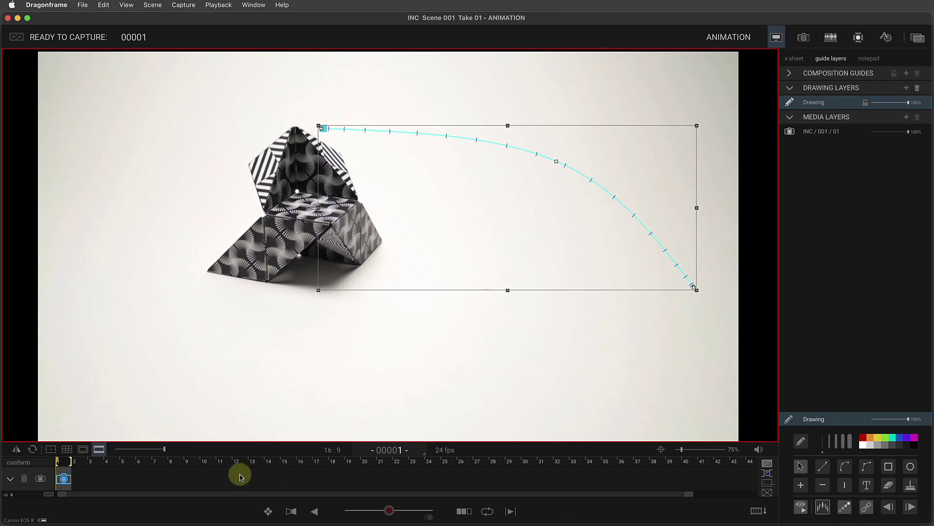
# Scrub the timeline forward and back, watching the square marker step along the arc.
pyautogui.moveTo(58, 461)
pyautogui.mouseDown()
pyautogui.moveTo(352, 480)
pyautogui.moveTo(131, 469)
pyautogui.moveTo(271, 480)
pyautogui.moveTo(154, 474)
pyautogui.moveTo(126, 475)
pyautogui.moveTo(259, 488)
pyautogui.moveTo(125, 483)
pyautogui.mouseUp()
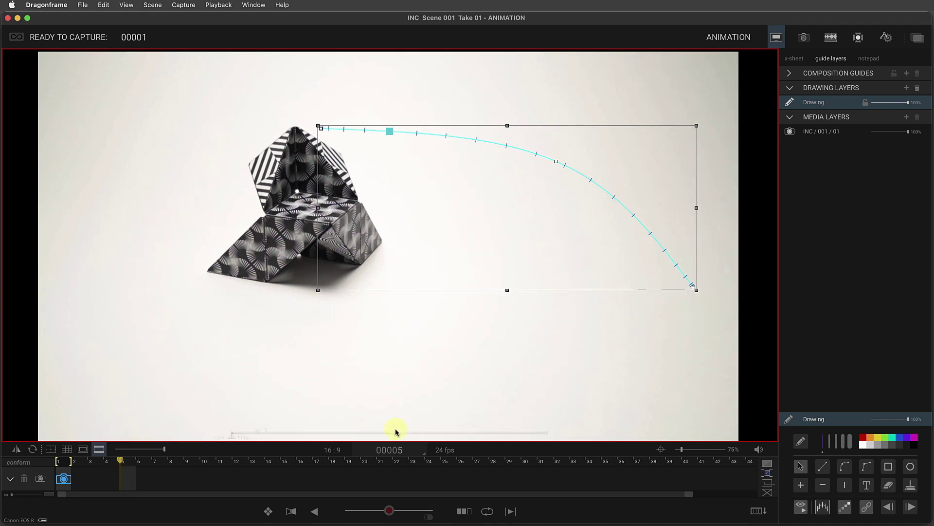
pyautogui.moveTo(125, 465)
pyautogui.mouseDown()
pyautogui.moveTo(88, 463)
pyautogui.moveTo(288, 477)
pyautogui.moveTo(215, 469)
pyautogui.mouseUp()
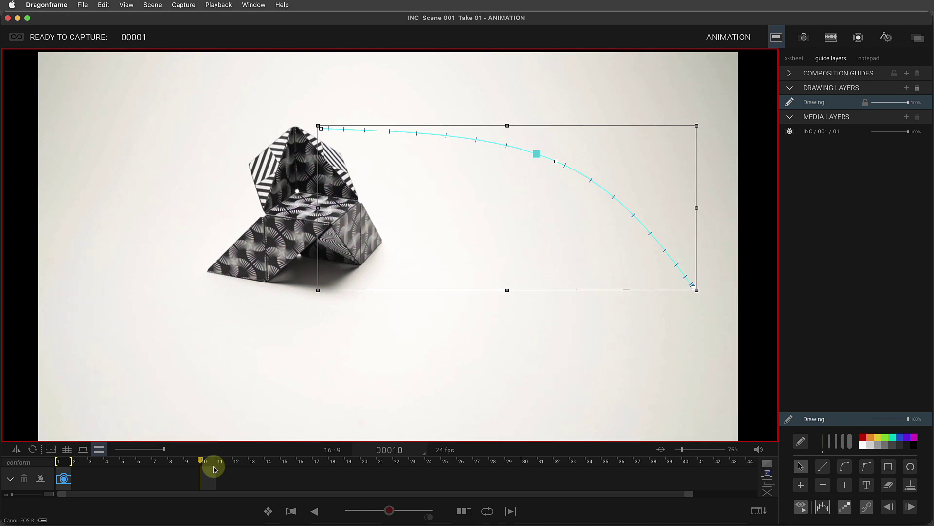
pyautogui.moveTo(215, 469); pyautogui.dragTo(59, 462)
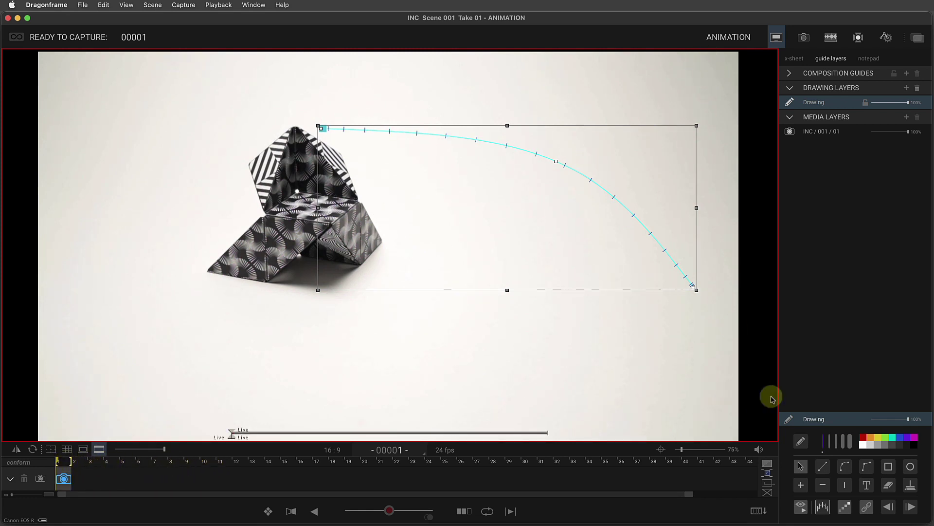
# Reopen the Increment Editor, deselect the arc to see its dark-blue ticks, and move to frame 9.
pyautogui.click(823, 507)
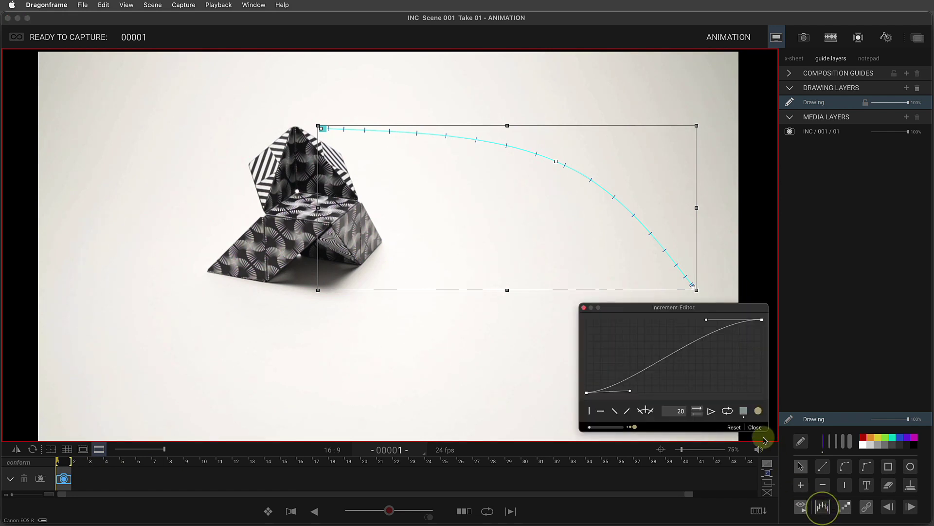
pyautogui.click(744, 410)
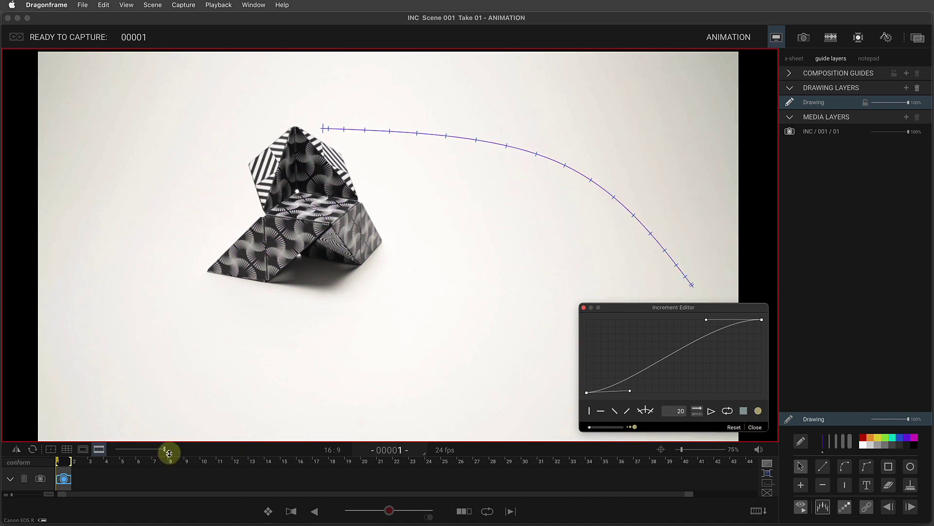
pyautogui.moveTo(62, 465); pyautogui.dragTo(200, 465)
# Close the Increment Editor, reselect the arc, and scrub the frames to review its tick animation.
pyautogui.click(865, 506)
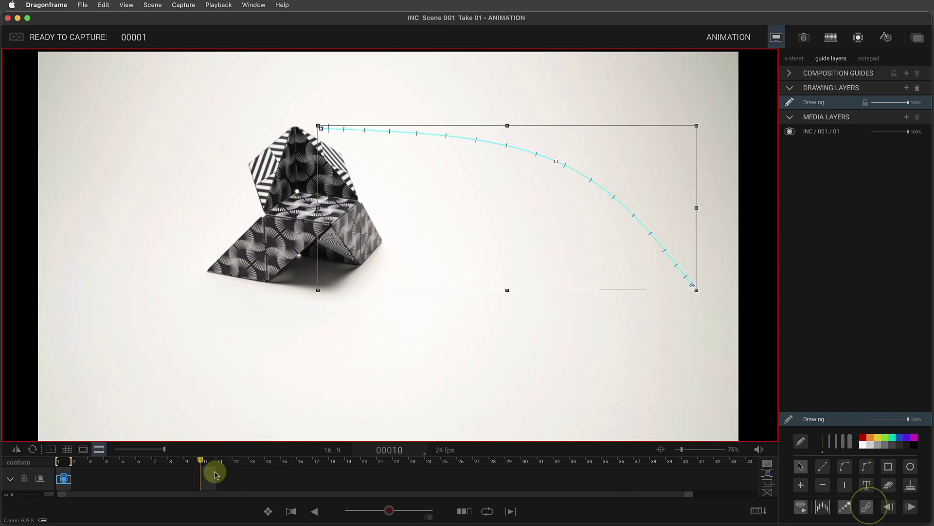
pyautogui.moveTo(237, 462); pyautogui.dragTo(169, 451)
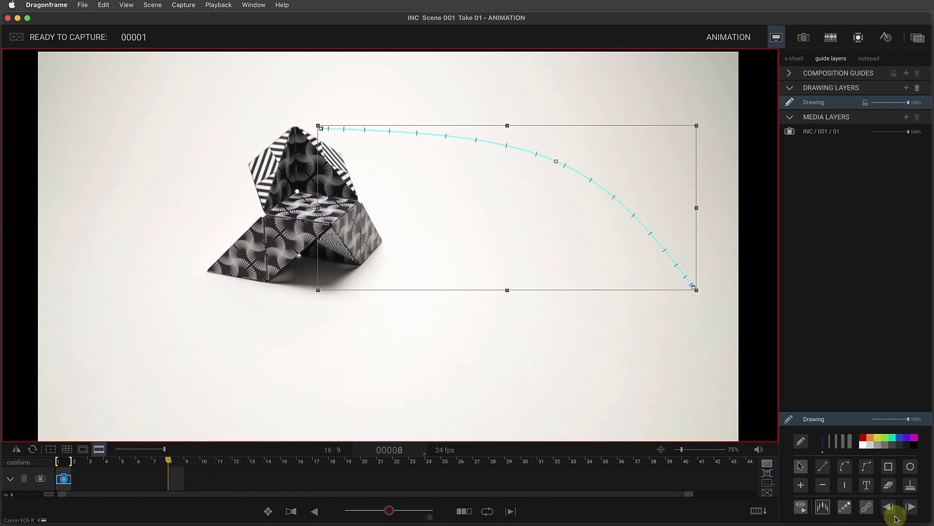